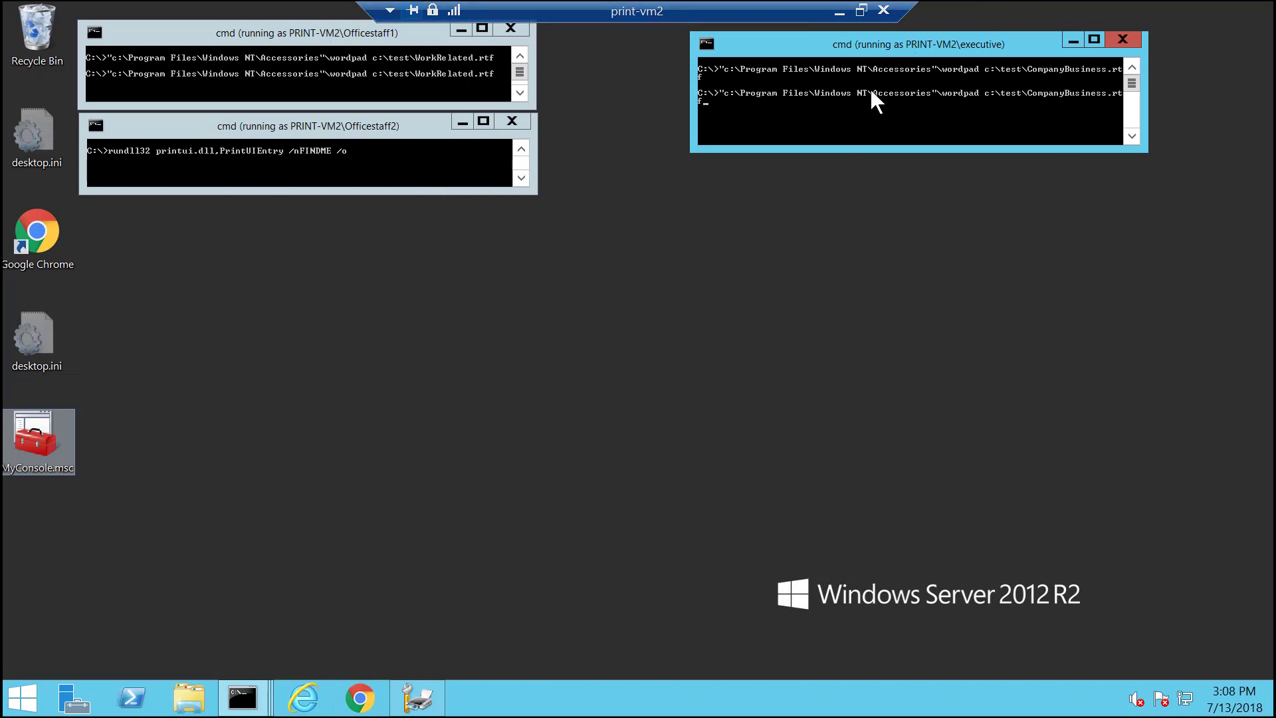
- Restore the Print Management console listing FINDME, PaperCutGlobal100.1 (Paused) and ReleasePrinter
left_click(415, 696)
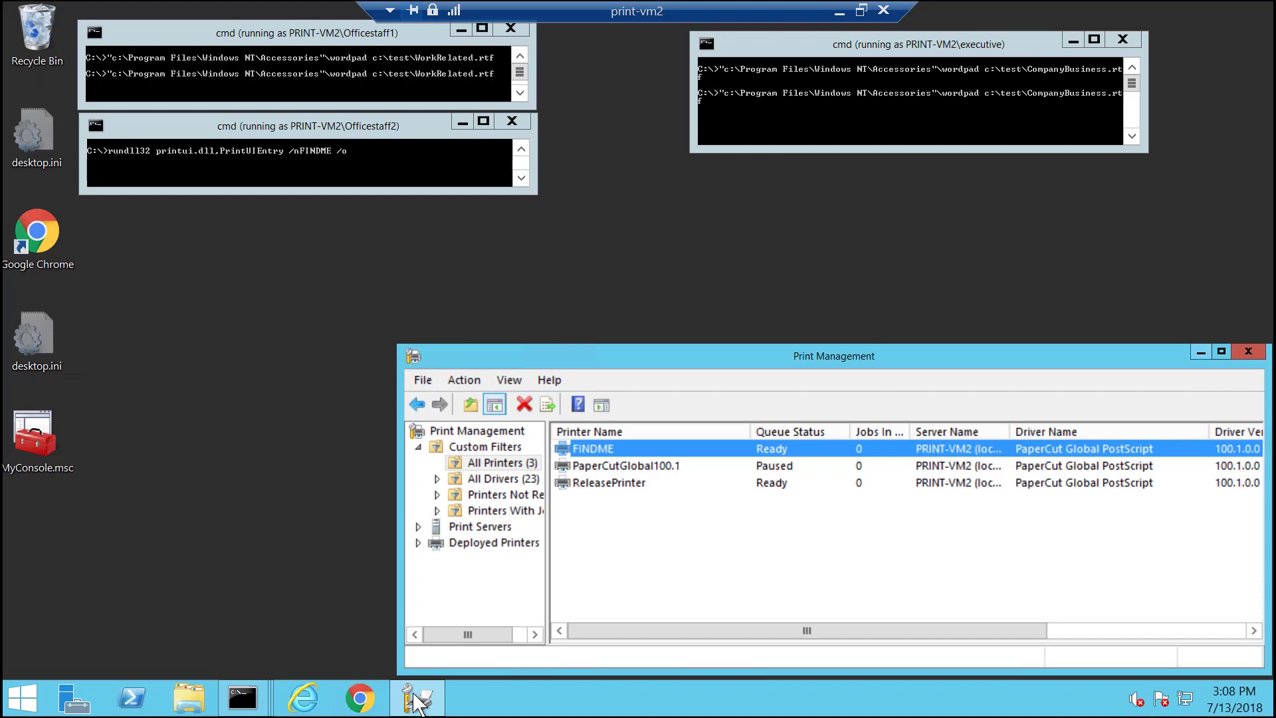
- Minimize Print Management, leaving only the three Command Prompt windows on the desktop
left_click(416, 701)
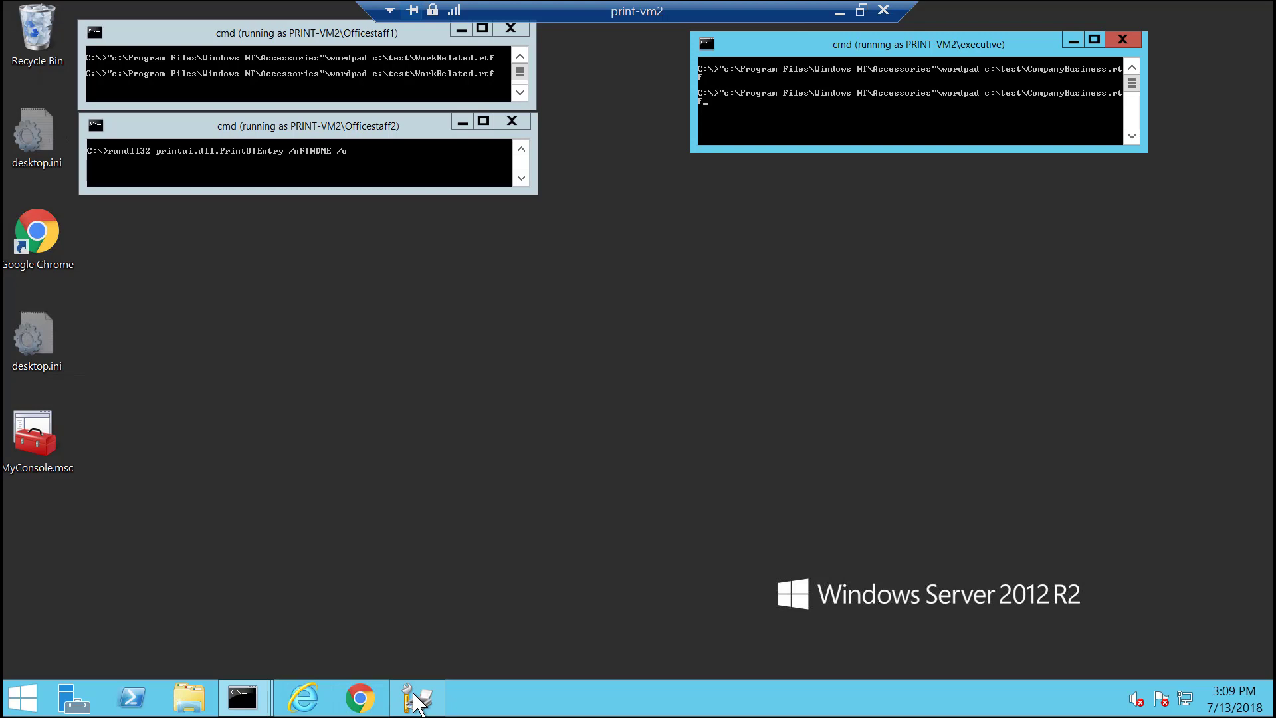
- Rerun the wordpad CompanyBusiness.rtf command to open the document as the executive
key("Up")
key("Down")
key("Return")
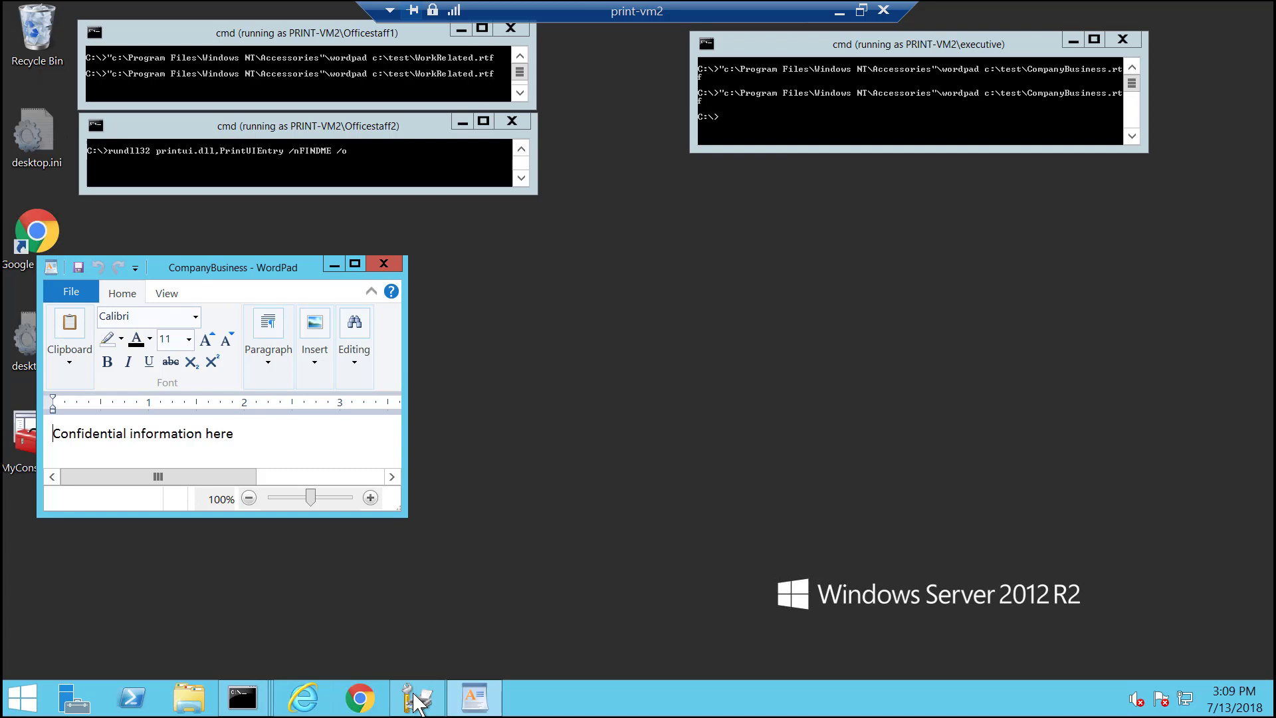
- Print CompanyBusiness to FINDME twice, then paste the FINDME queue command into the executive prompt
key("ctrl+p")
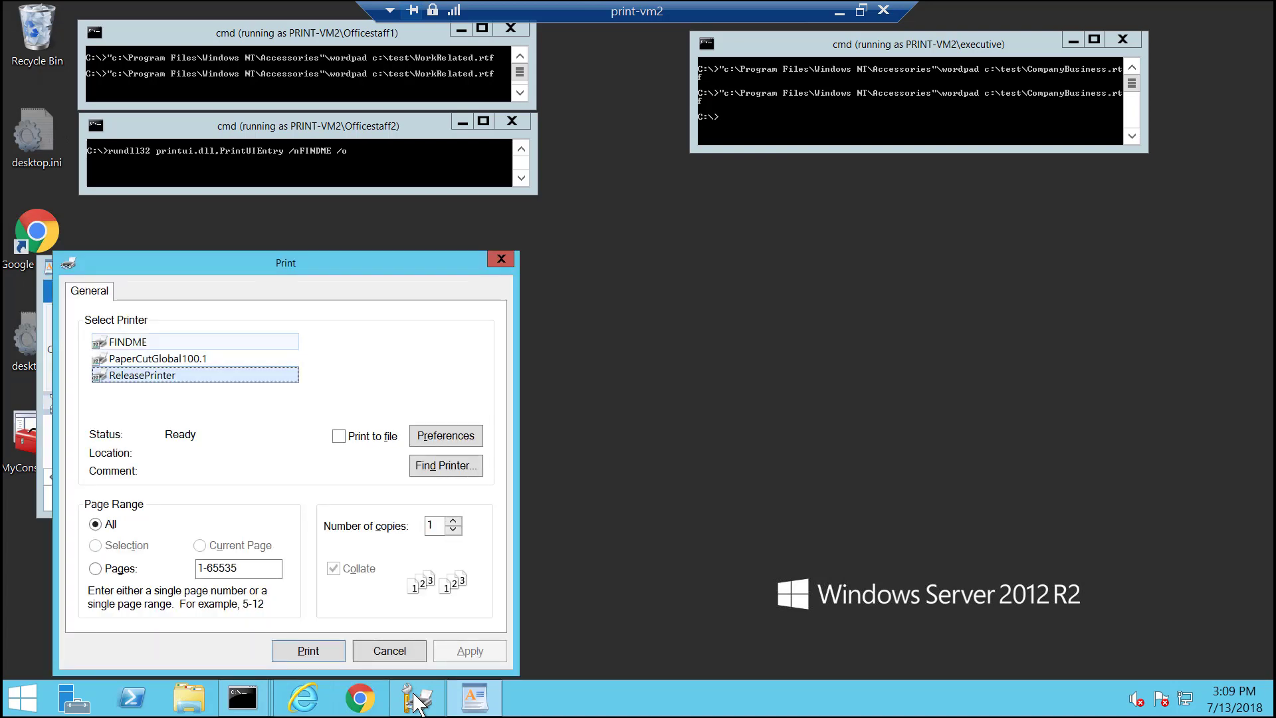
key("Up")
key("Up")
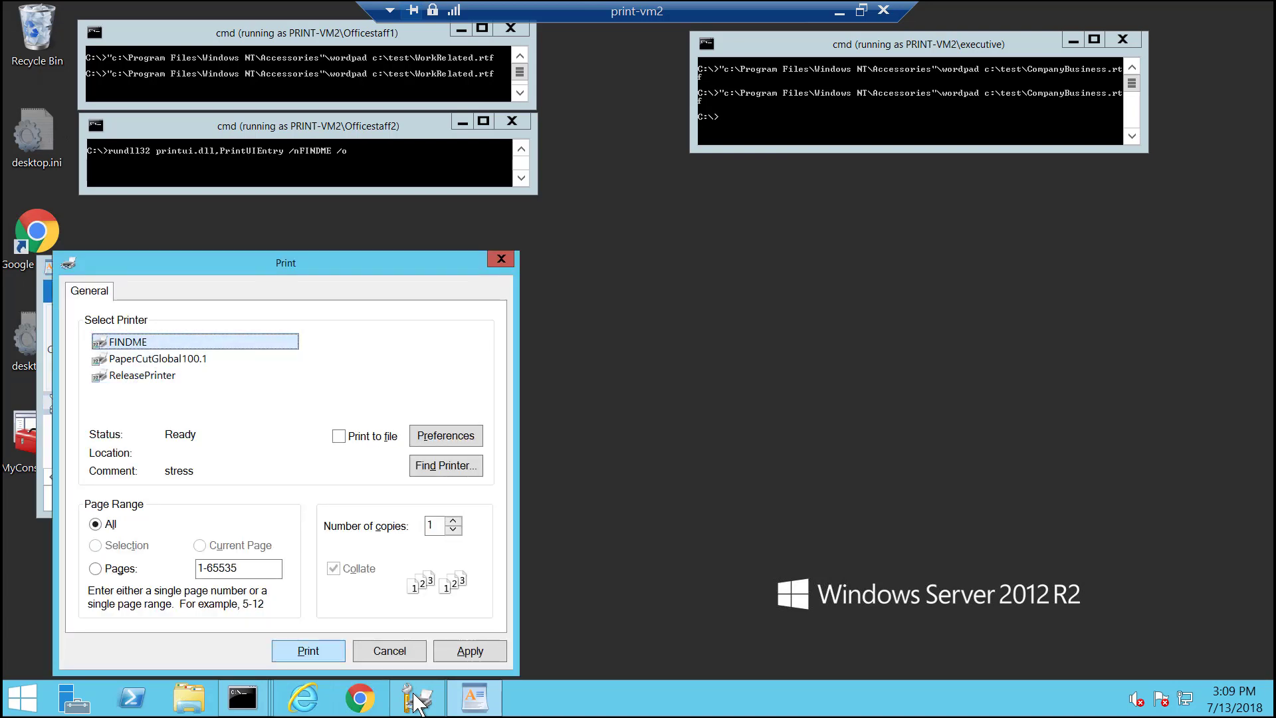
key("Return")
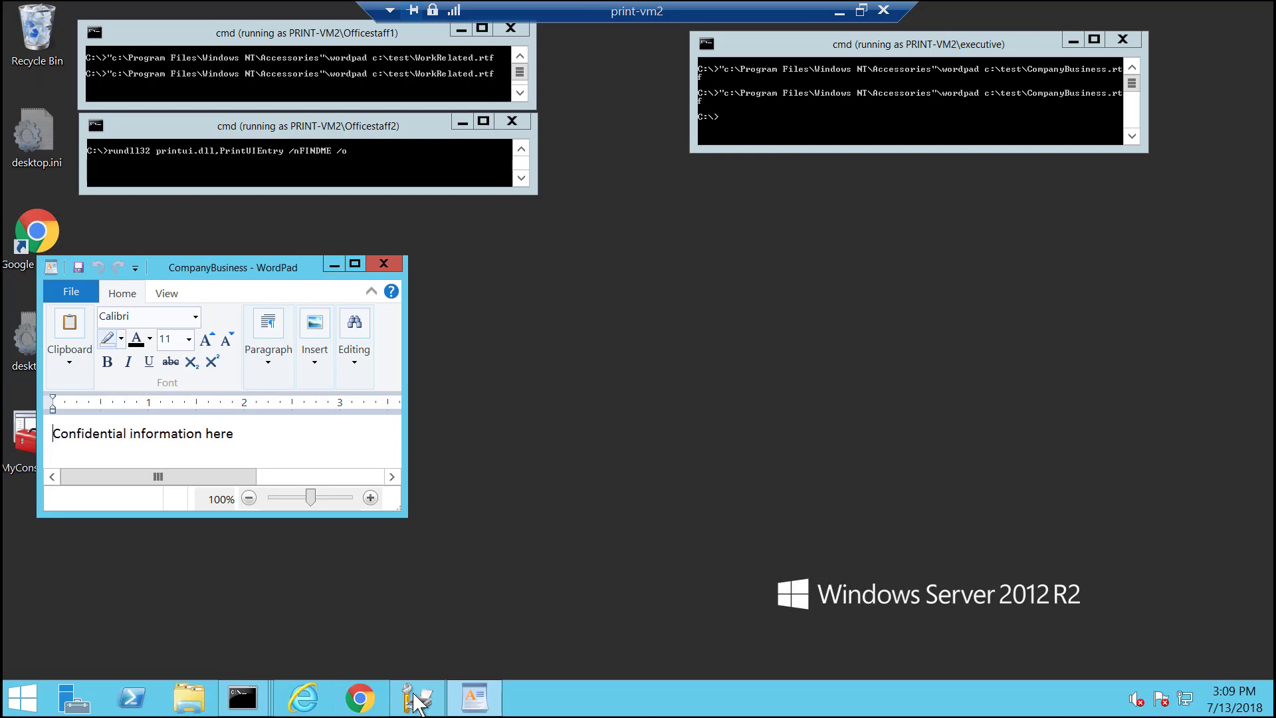
key("ctrl+p")
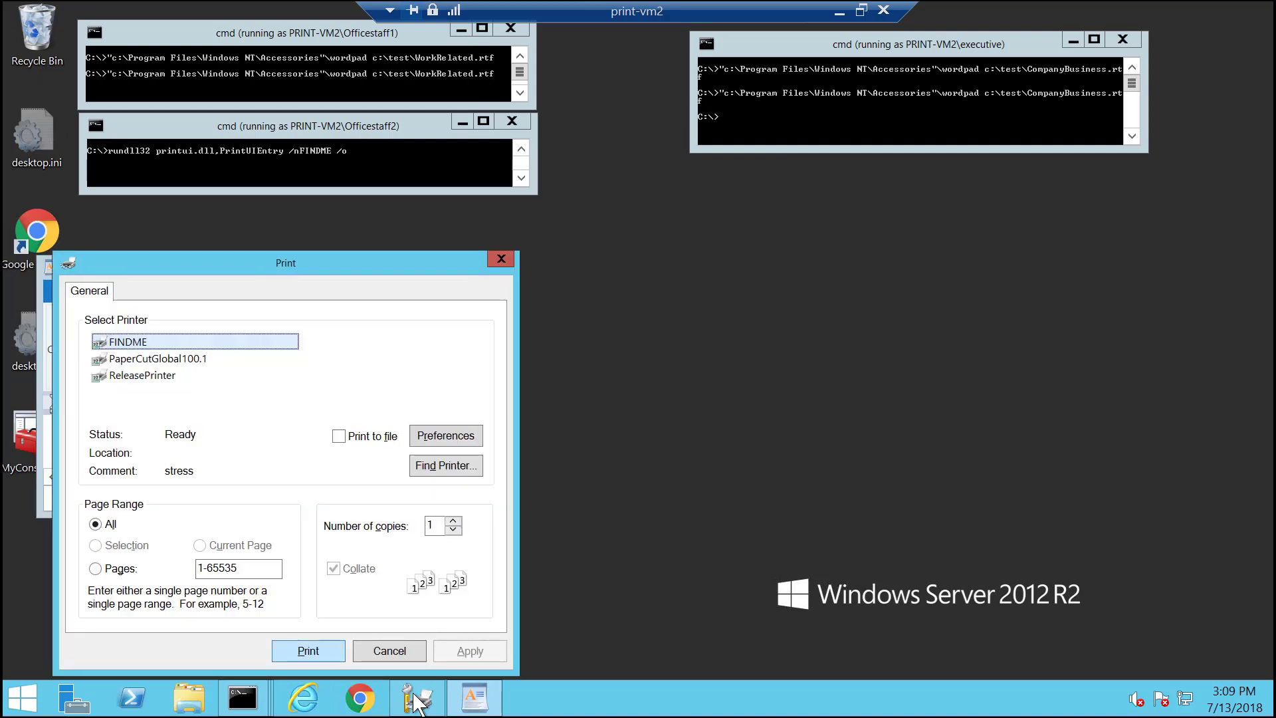
key("Escape")
key("alt+Tab")
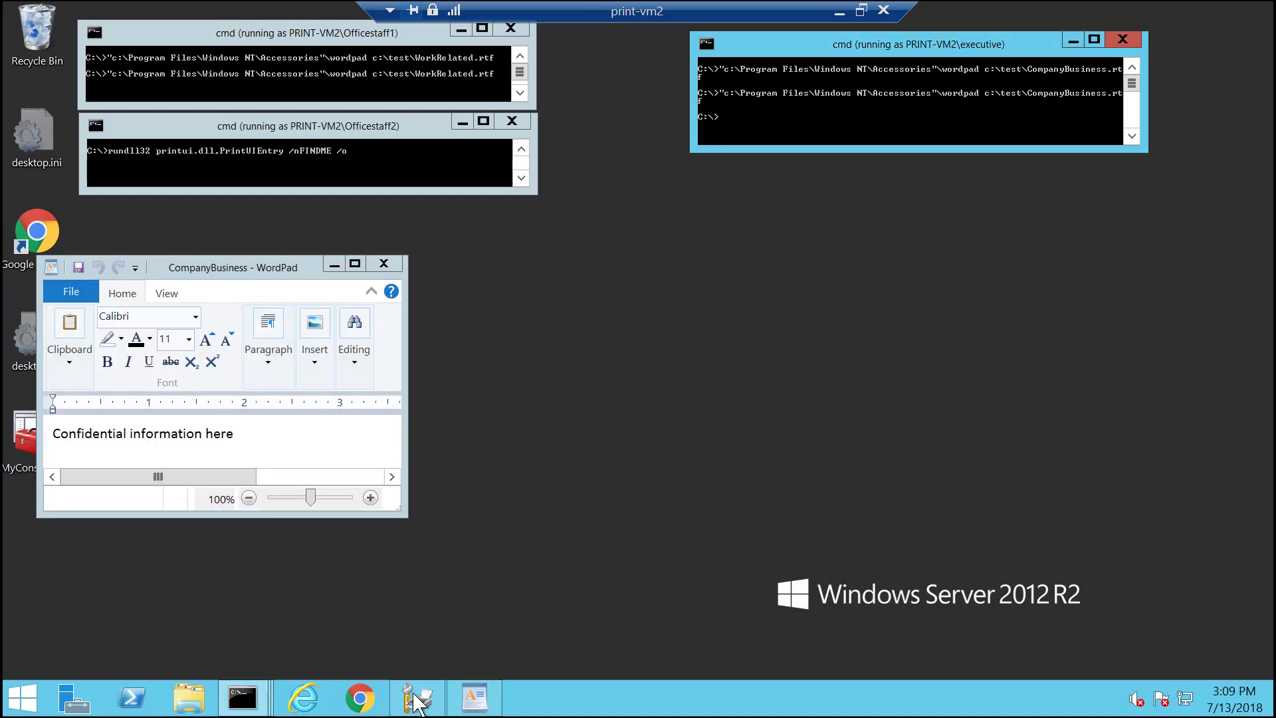
type("rundll32 printui.dll,PrintUIEntry /nFINDME /o")
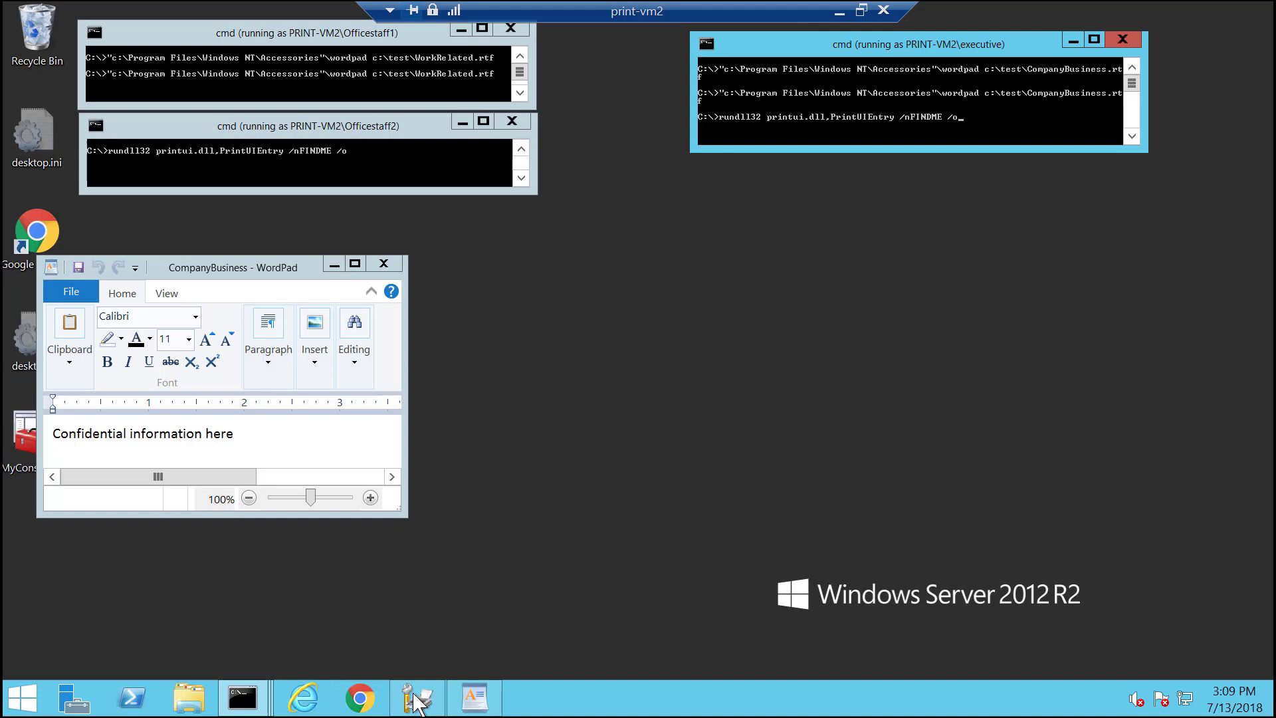
- Run rundll32 printui.dll,PrintUIEntry /nFINDME /o to show the two Executive CompanyBusiness jobs
key("Return")
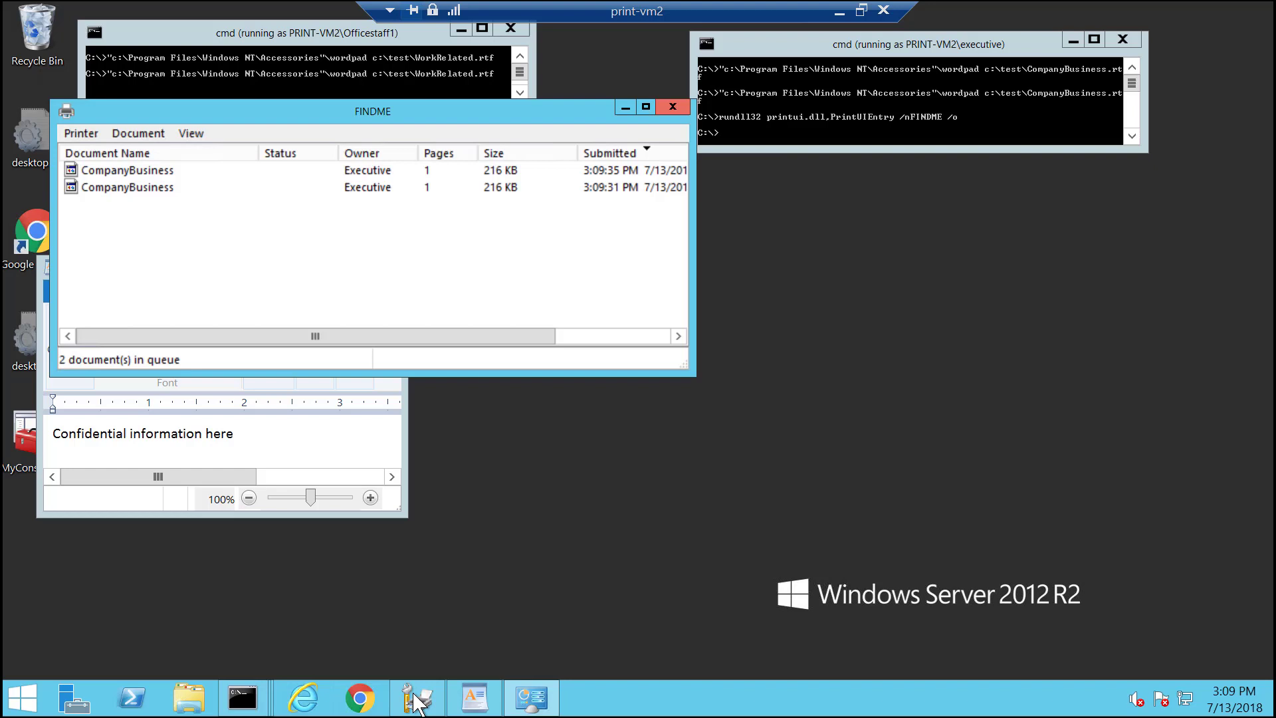
- Close the FINDME print queue that shows the executive's two CompanyBusiness jobs
left_click(673, 107)
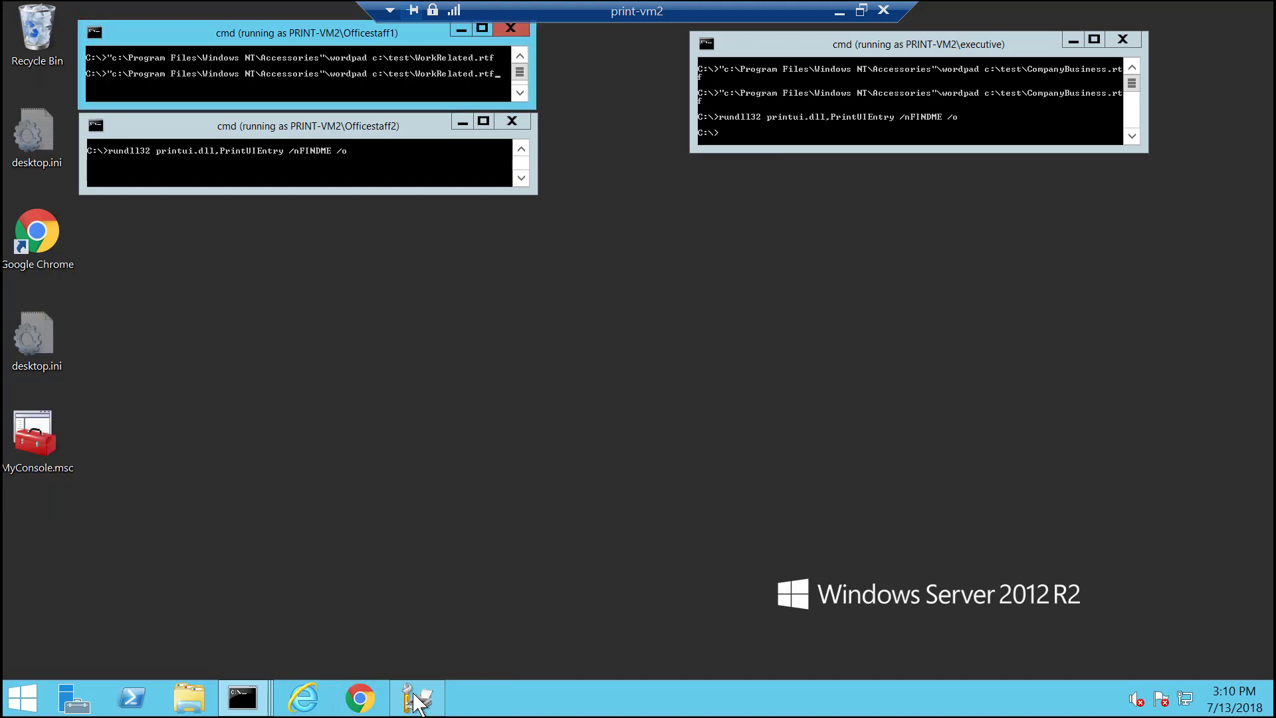
- Open WorkRelated in WordPad as Officestaff1 and print it to the FINDME printer
key("Return")
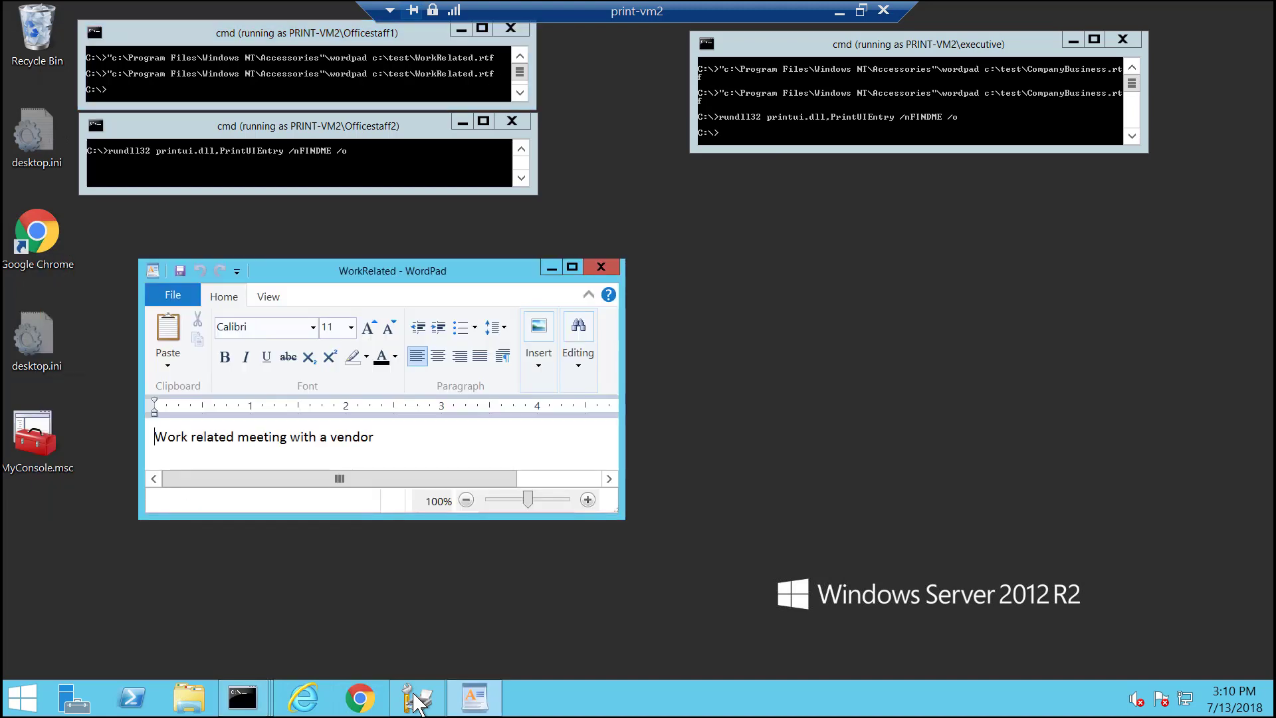
key("alt+f")
key("Down")
key("Down")
key("Down")
key("Down")
key("Down")
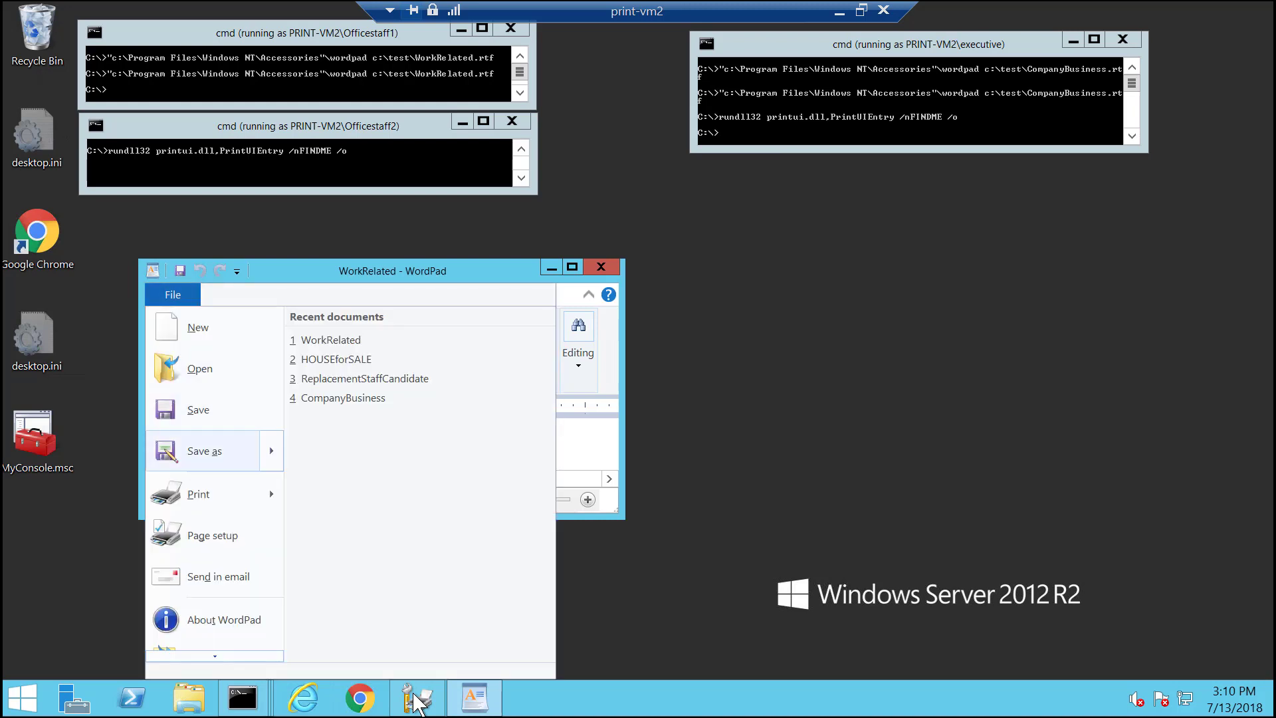
key("Return")
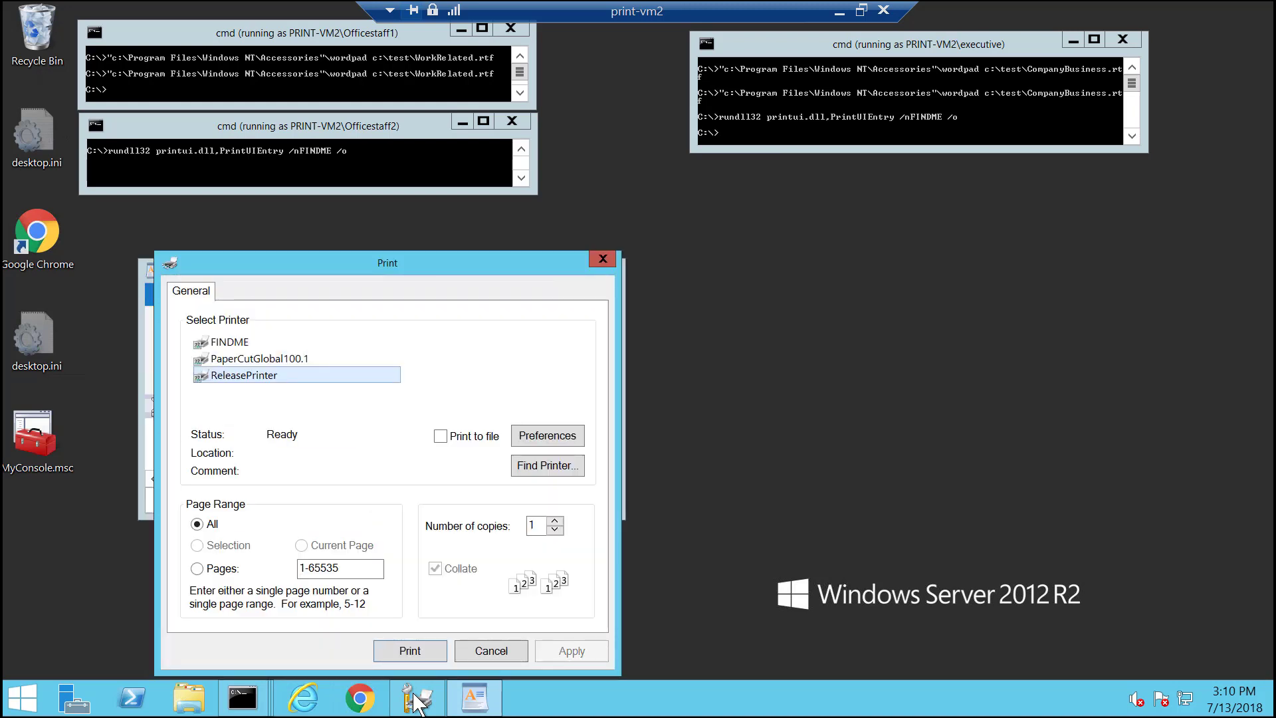
key("Up")
key("Up")
key("Return")
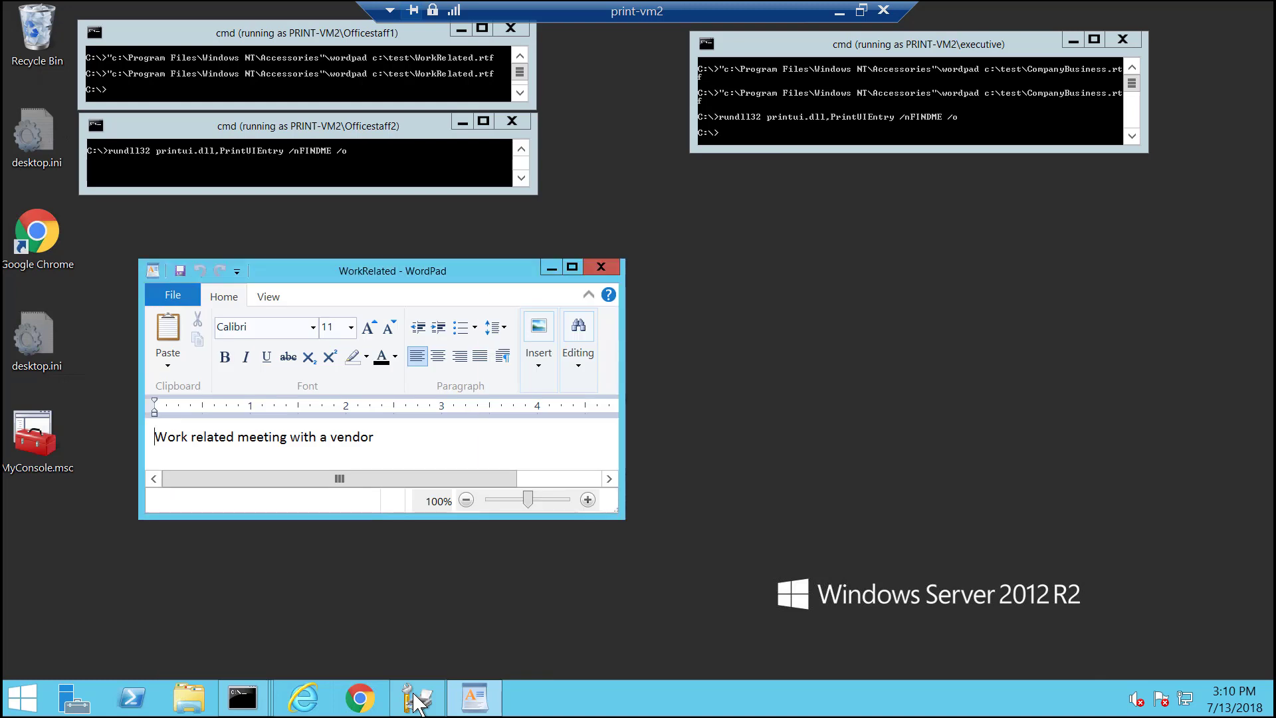
- Return to the Officestaff1 command prompt and recall the FINDME queue command
key("alt+Tab")
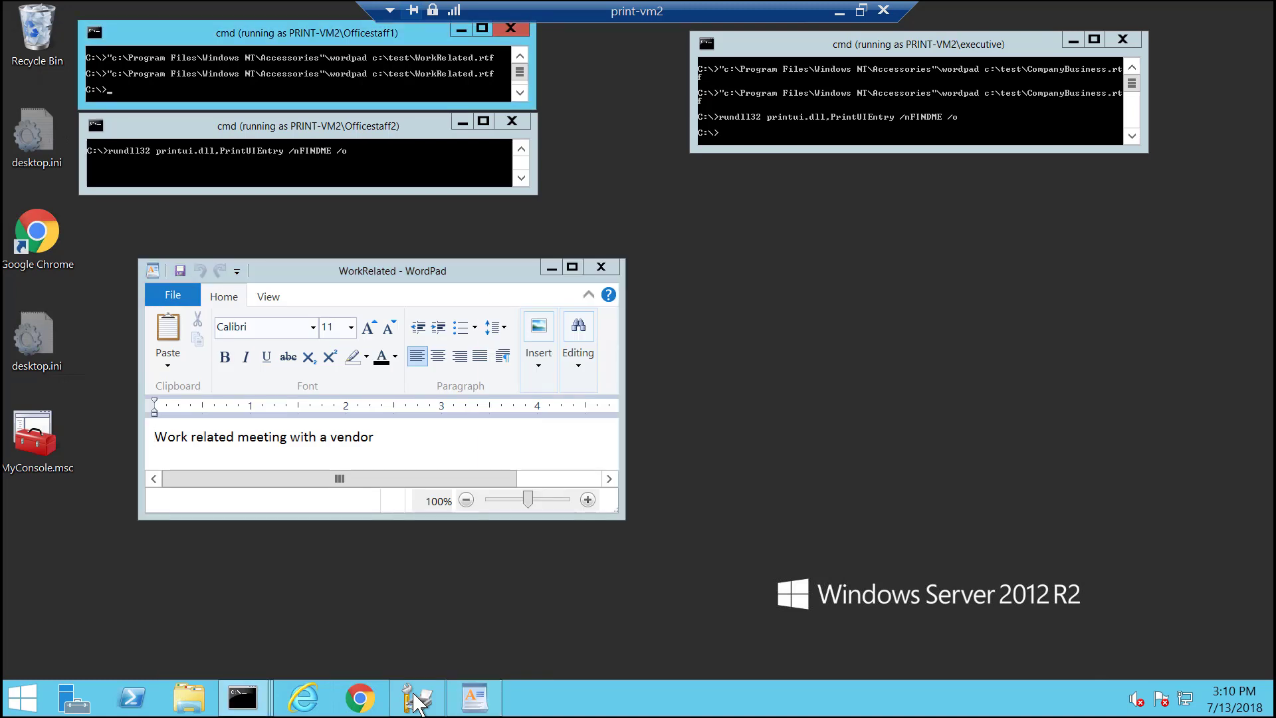
key("Up")
key("Escape")
type("rundll32 printui.dll,PrintUIEntry /nFINDME /o")
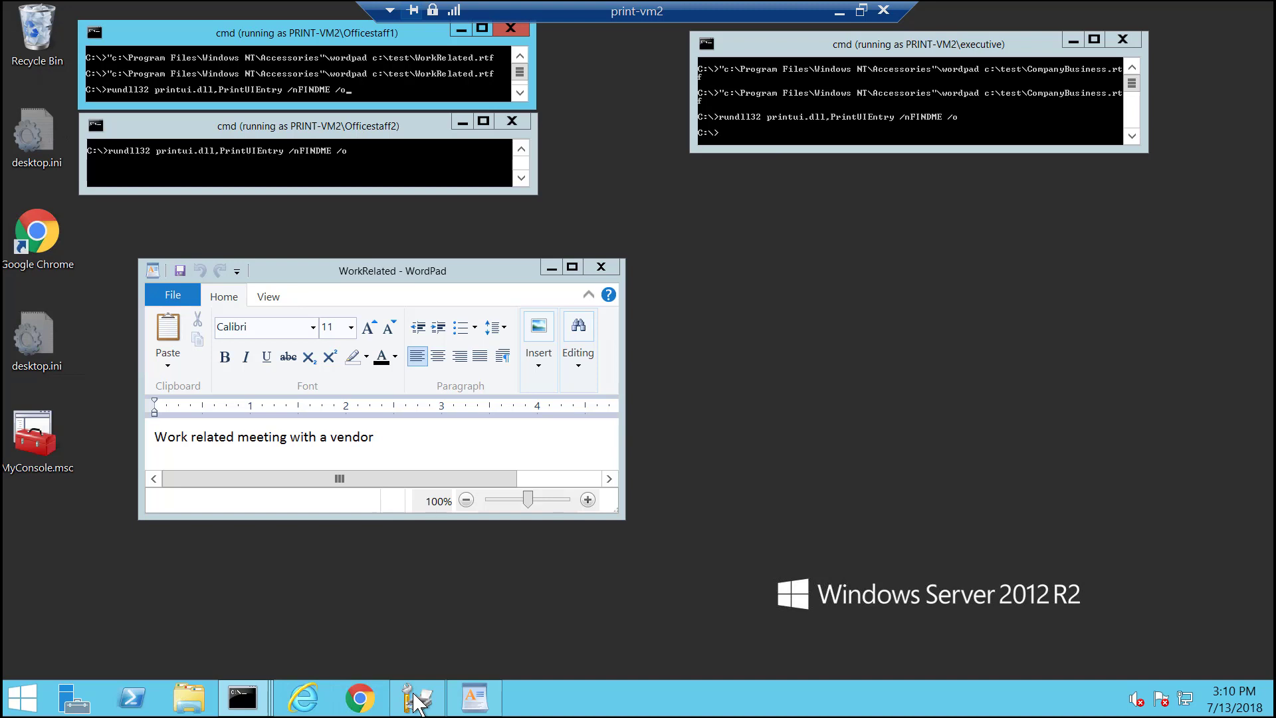
key("Return")
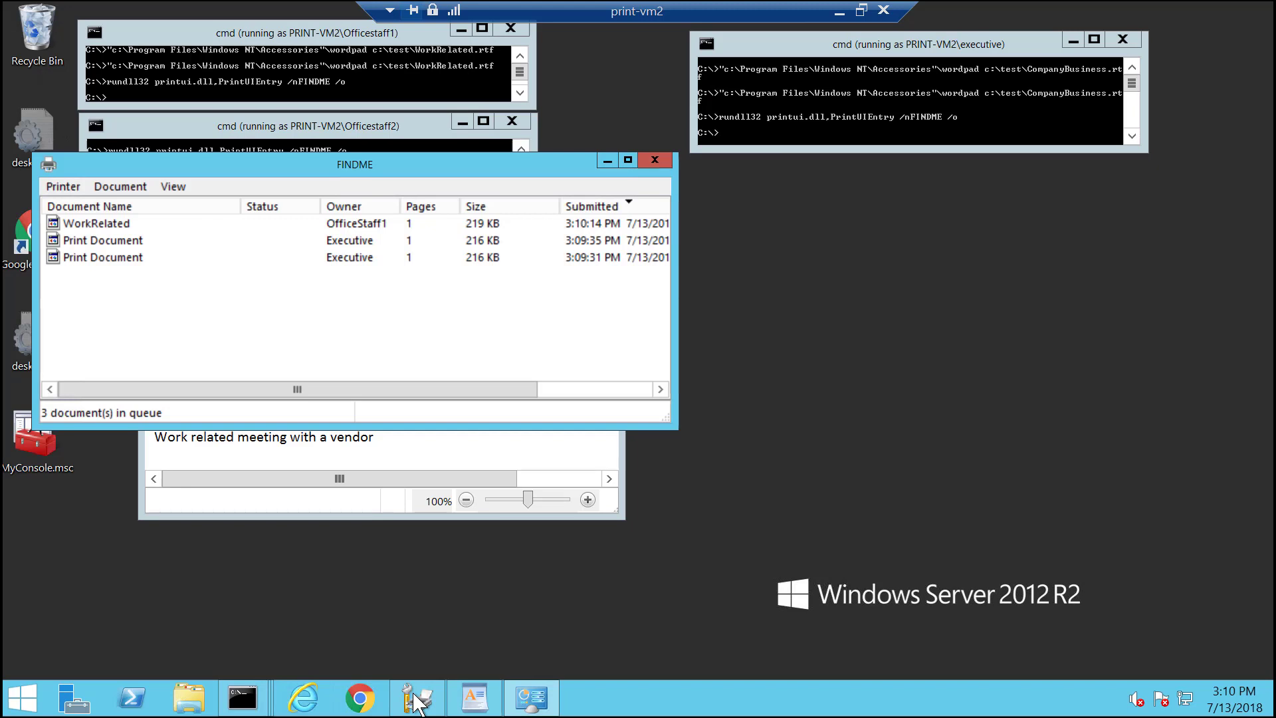
key("alt+F4")
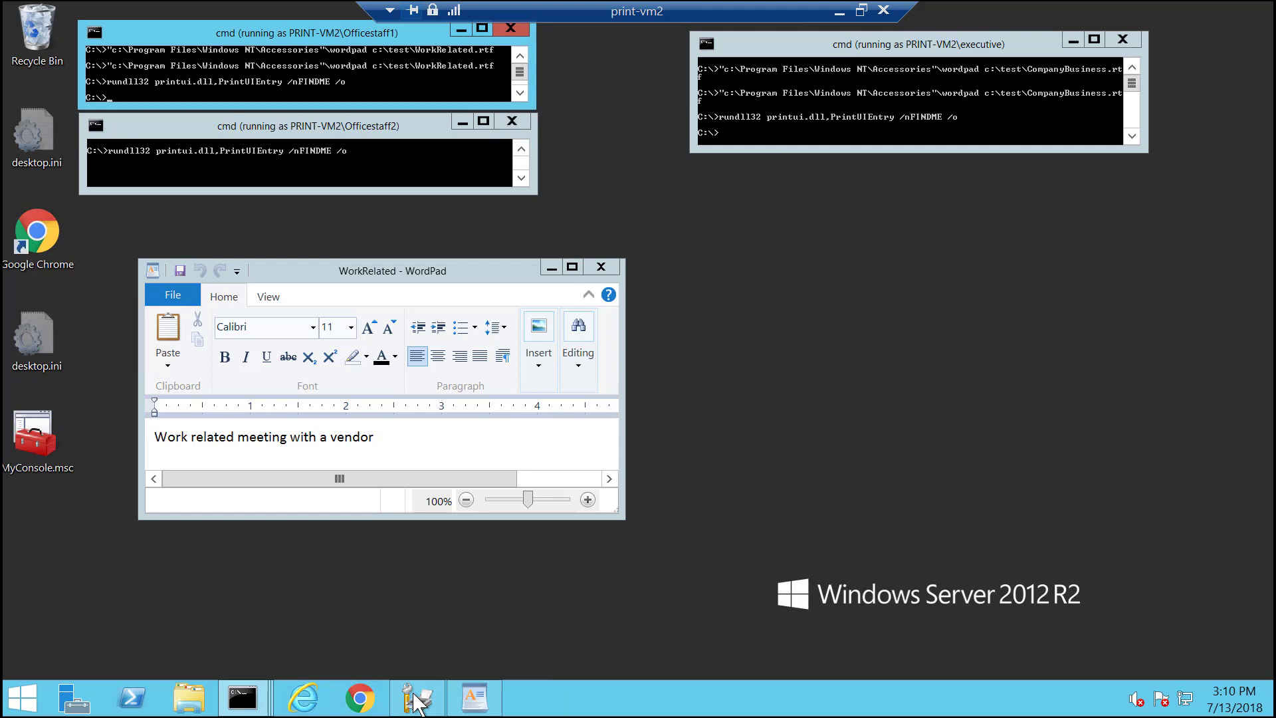
- Open HOUSEforSALE.rtf as Officestaff1, print it to FINDME, then close HOUSEforSALE and WorkRelated
key("Up")
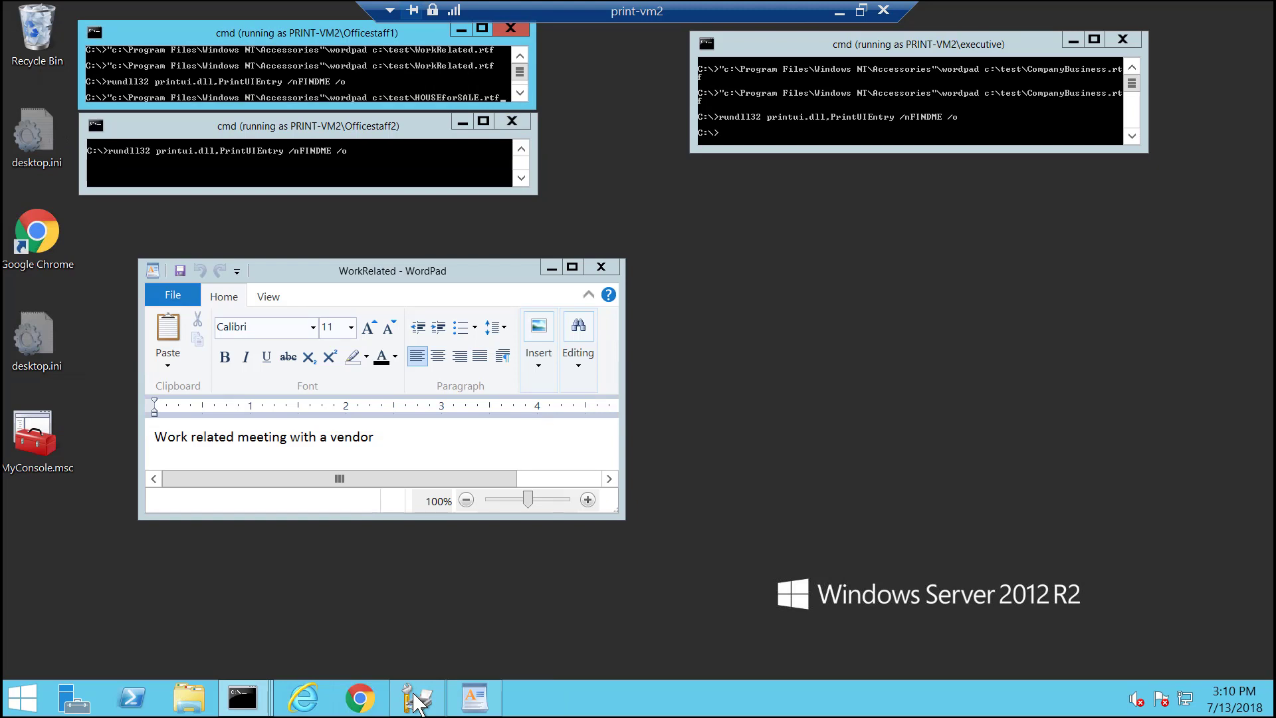
key("Return")
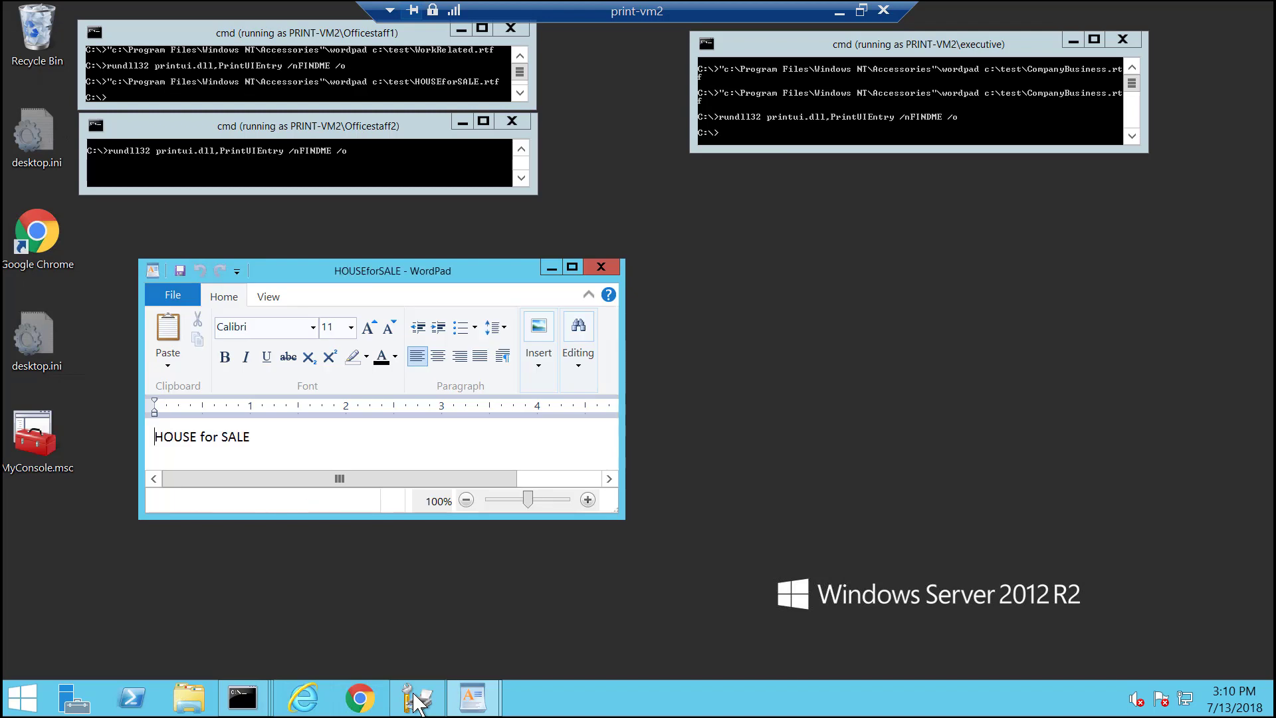
key("alt+f")
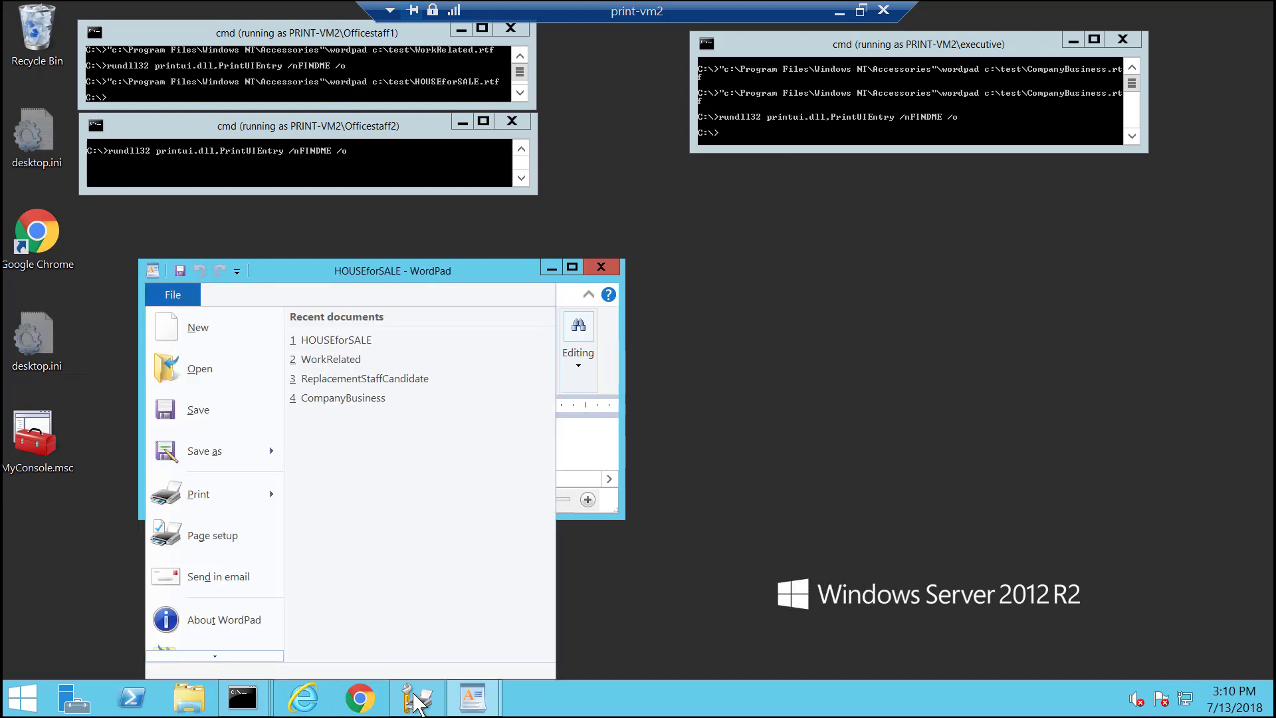
key("p")
key("Return")
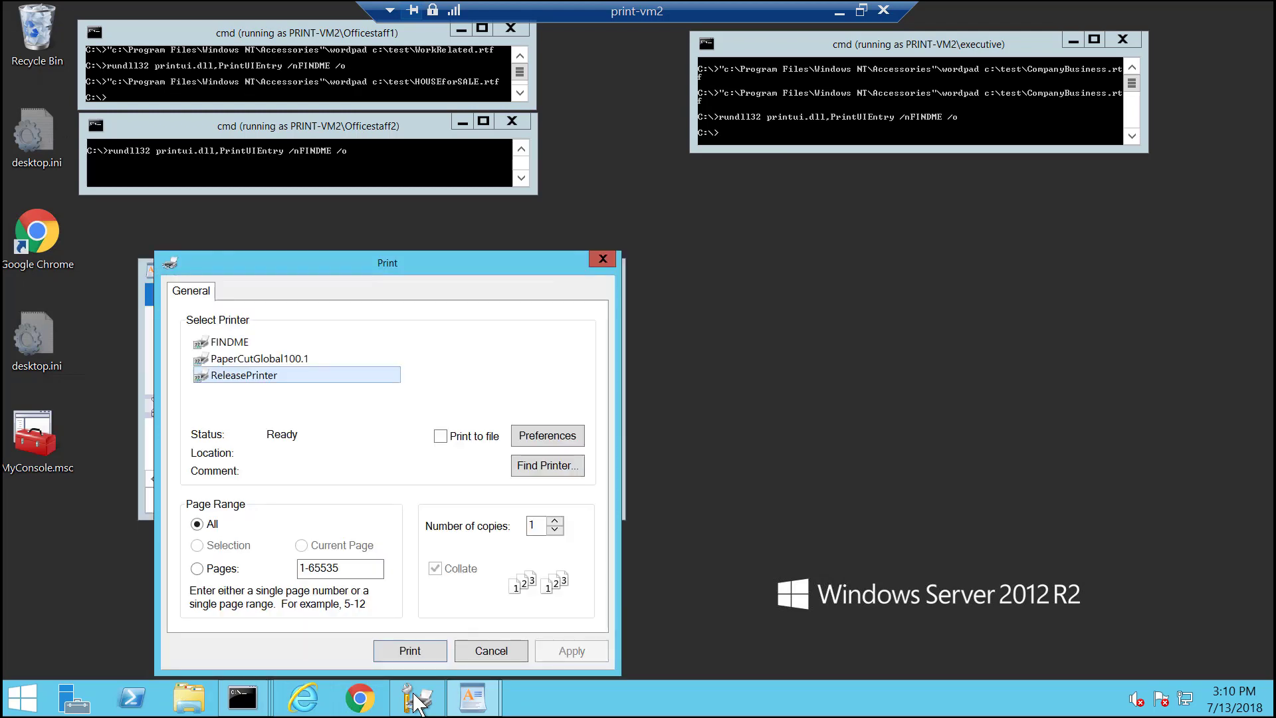
key("Up")
key("Up")
key("Return")
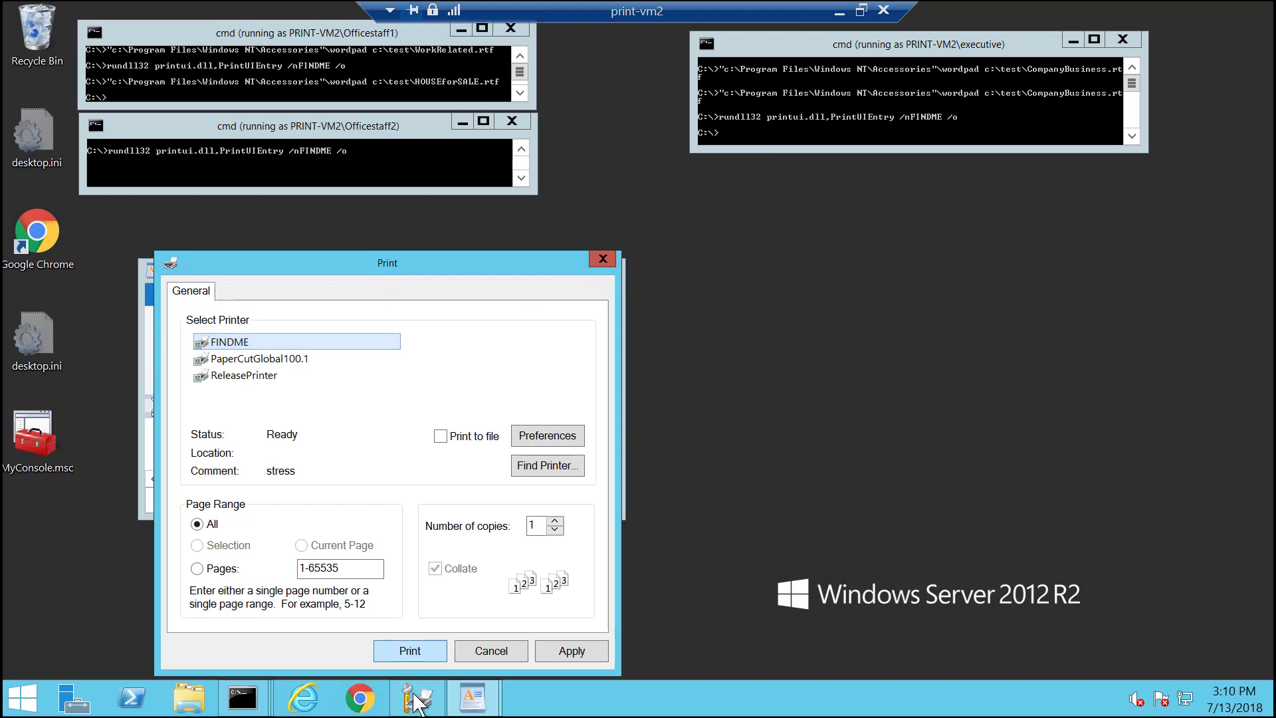
key("alt+F4")
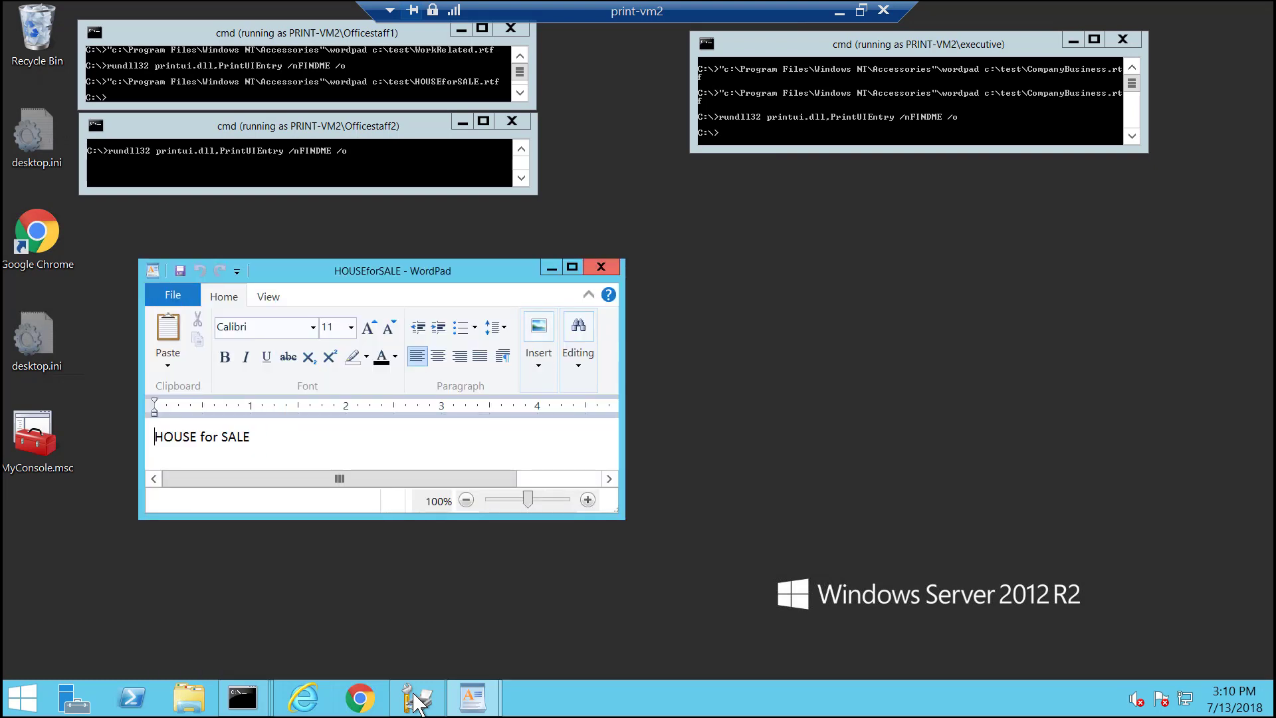
key("alt+F4")
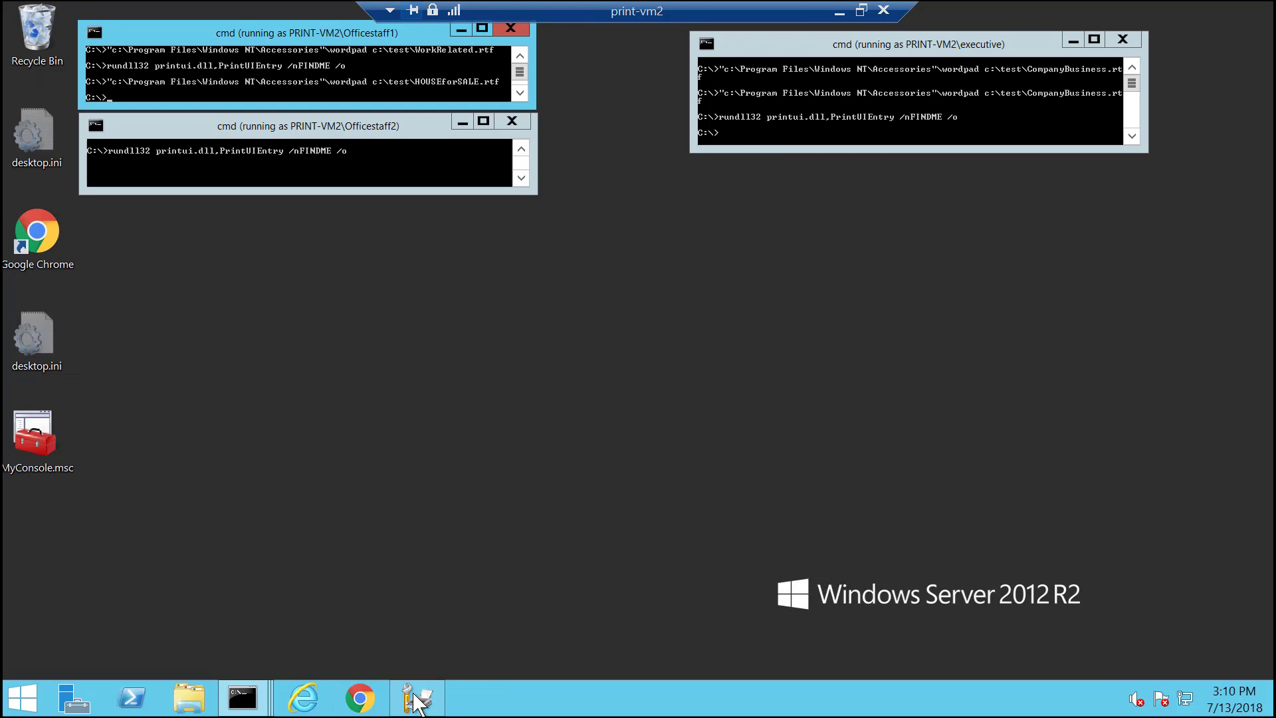
- Rerun rundll32 PrintUIEntry /nFINDME /o to view all four queued jobs, then close the queue
key("Up")
key("Up")
key("Up")
key("Down")
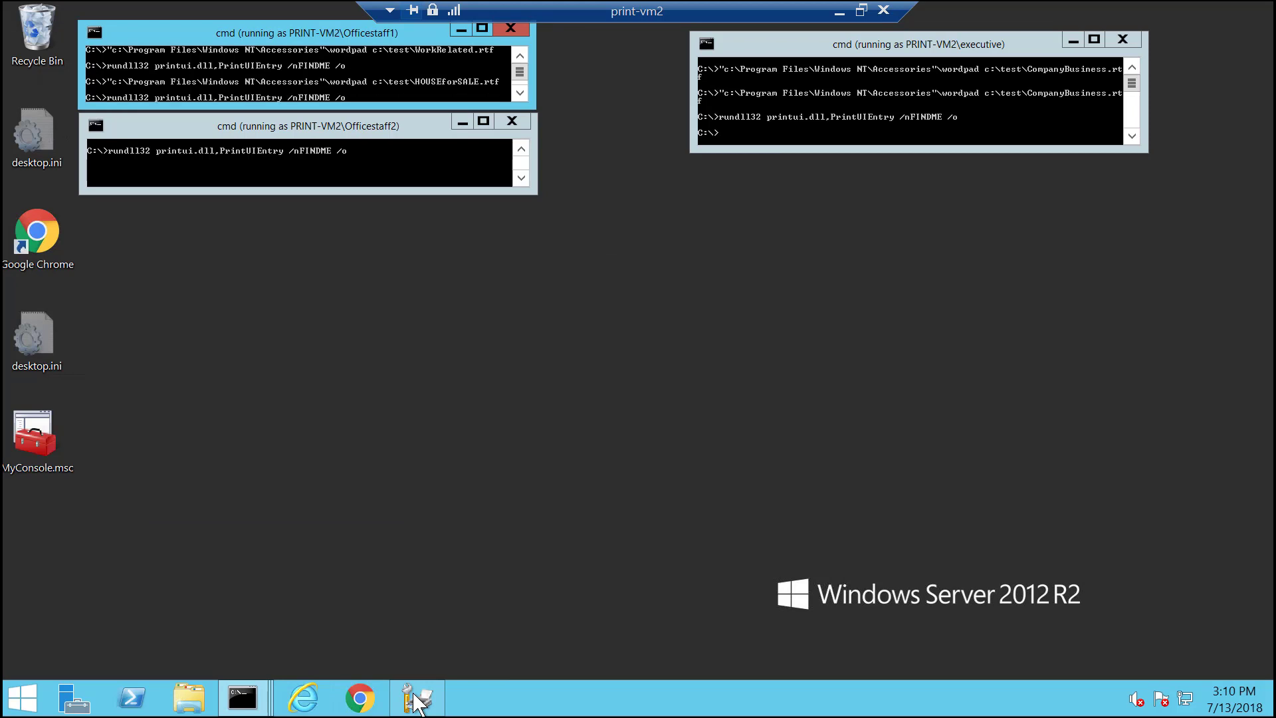
key("Return")
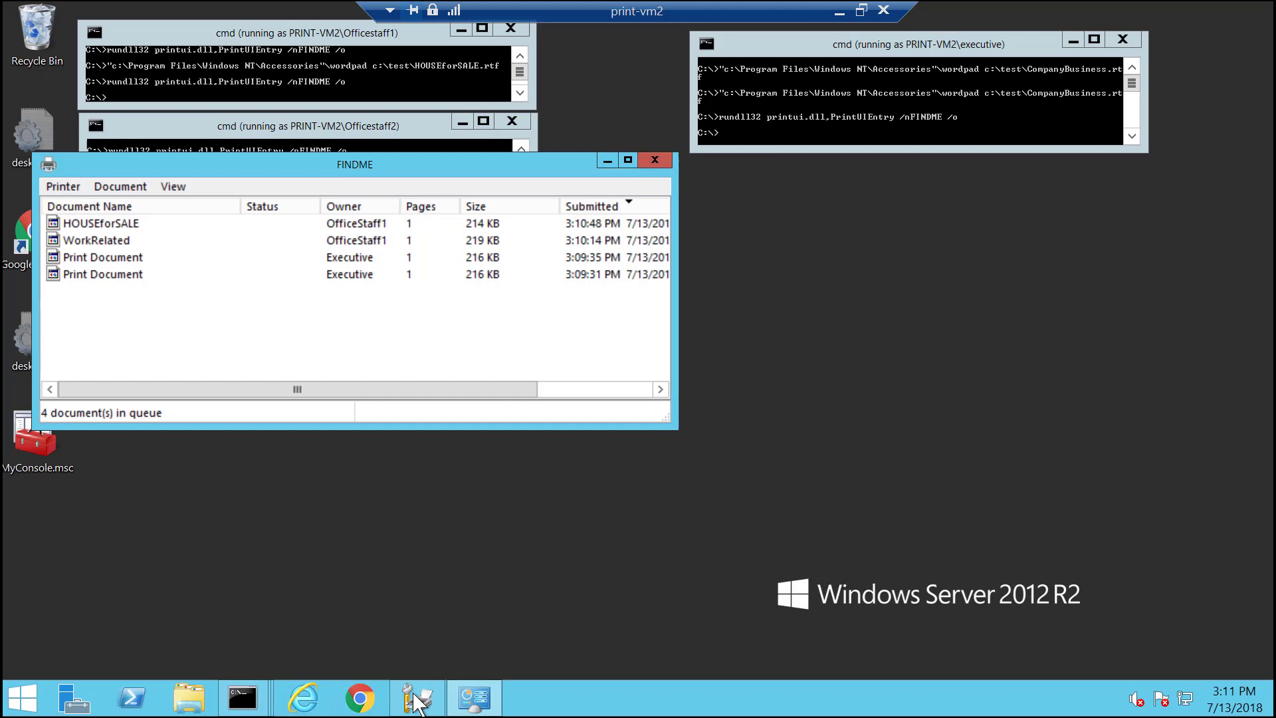
key("alt+F4")
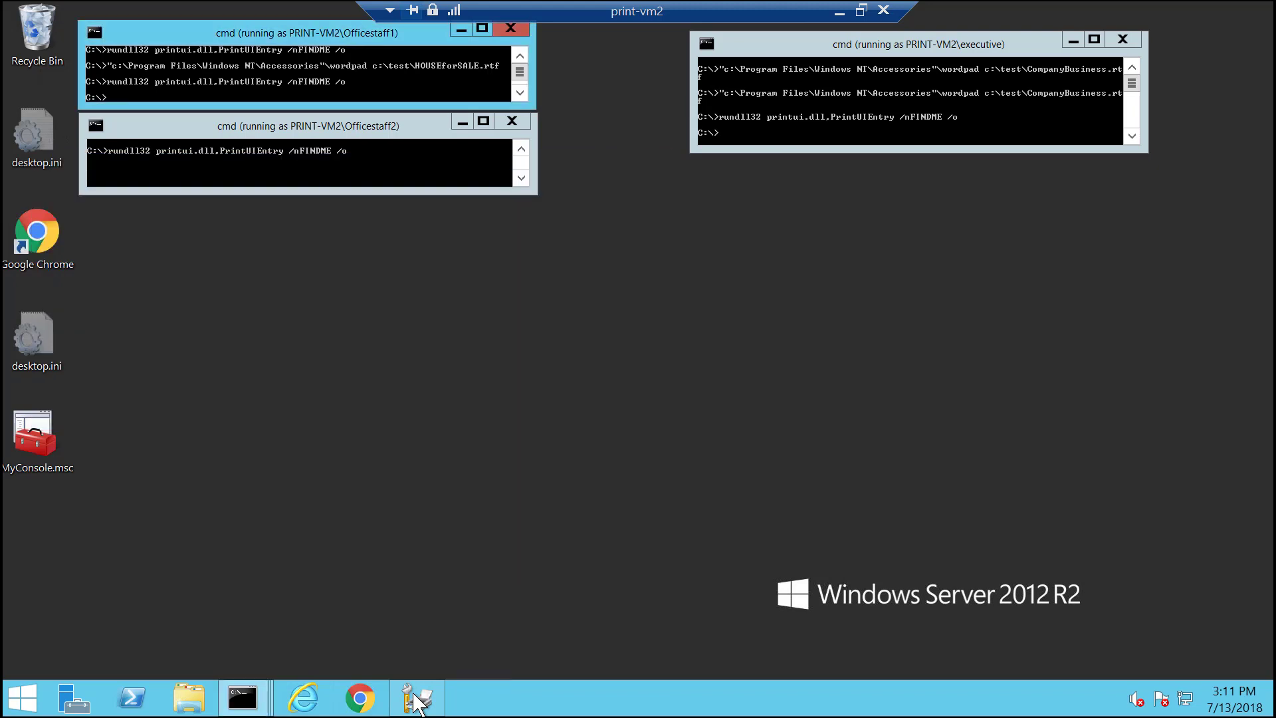
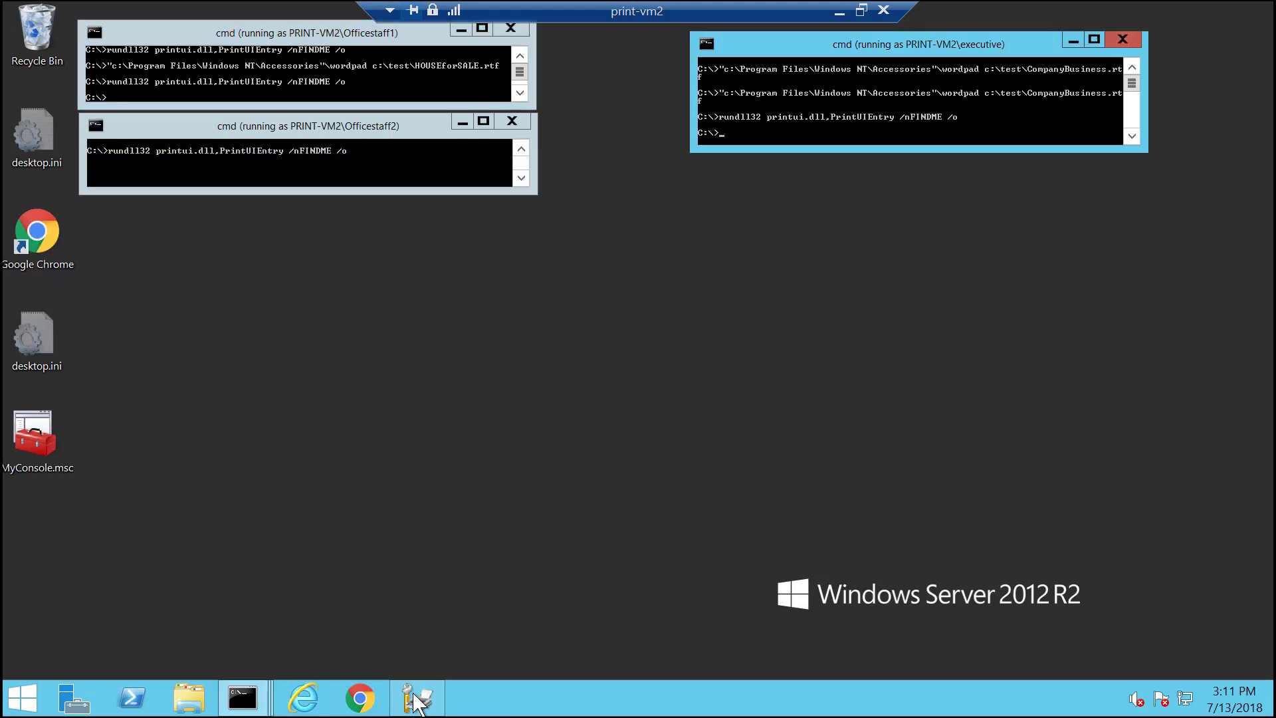
- Rerun the rundll32 FINDME queue command as the executive user, view the jobs, then close it
key("Up")
key("Return")
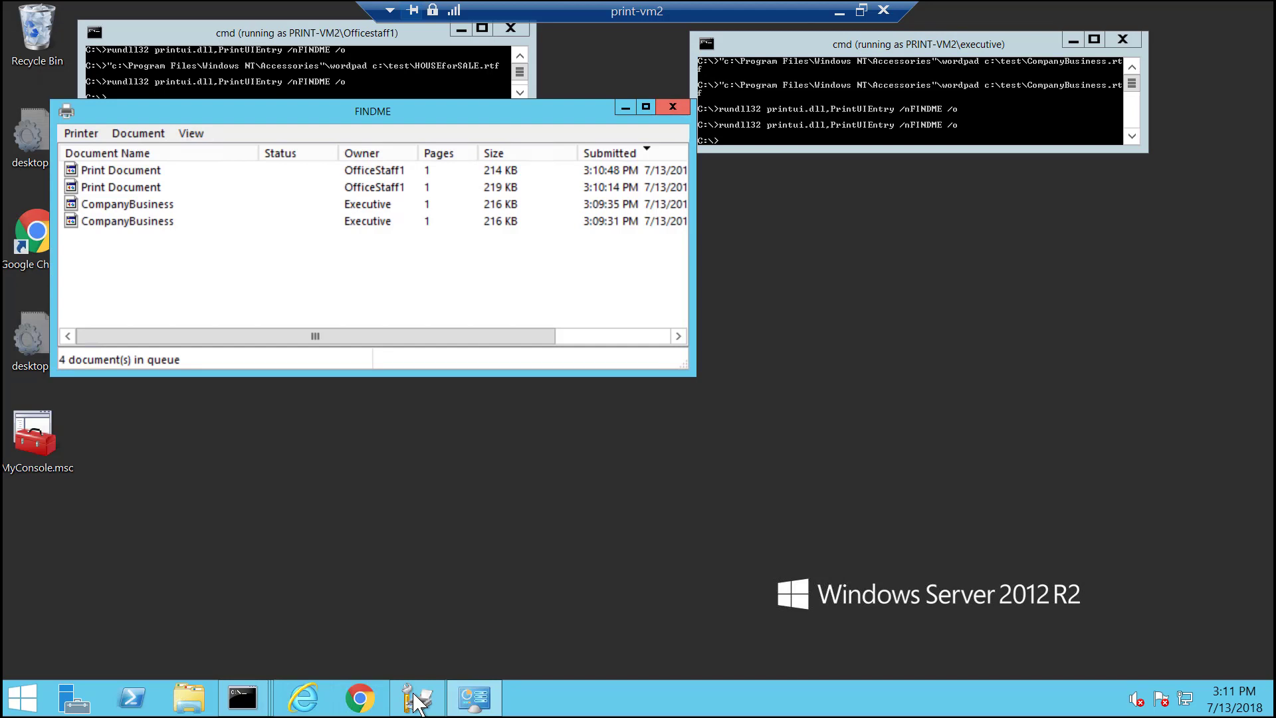
key("alt+F4")
- Turn on Show Extended View for All Printers to list FINDME's four jobs with real names
left_click(415, 699)
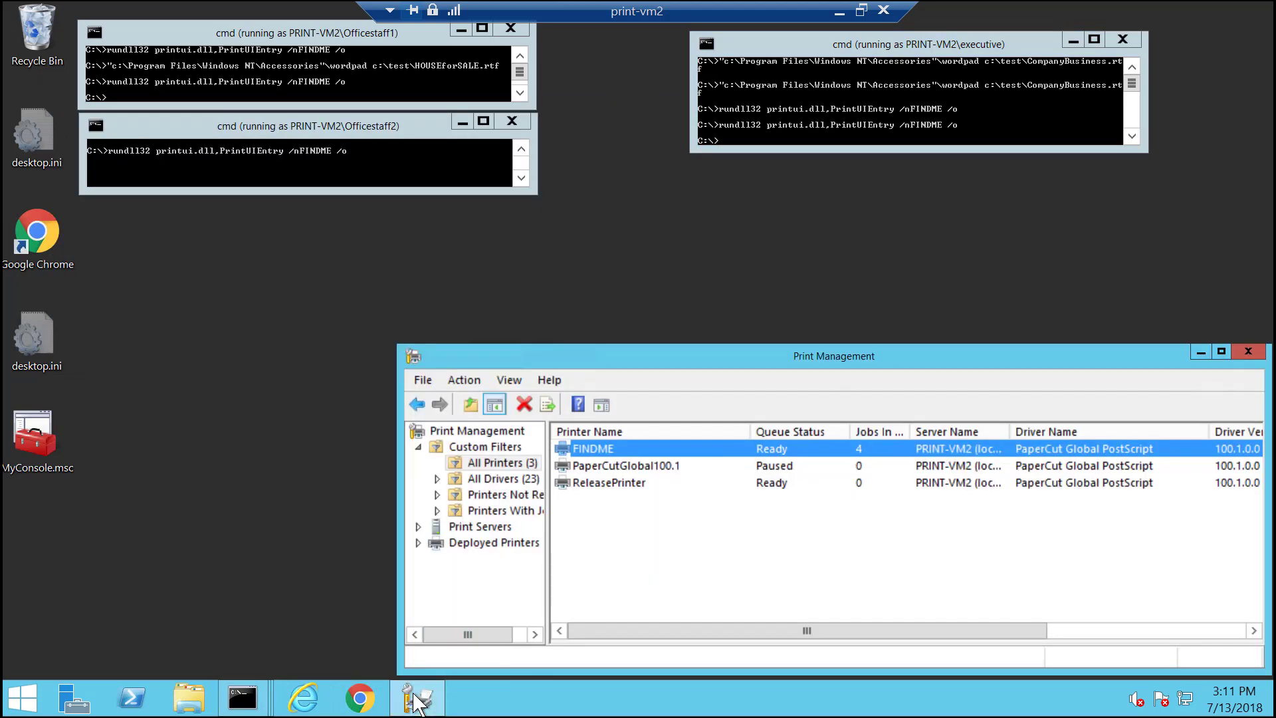
key("Tab")
key("shift+F10")
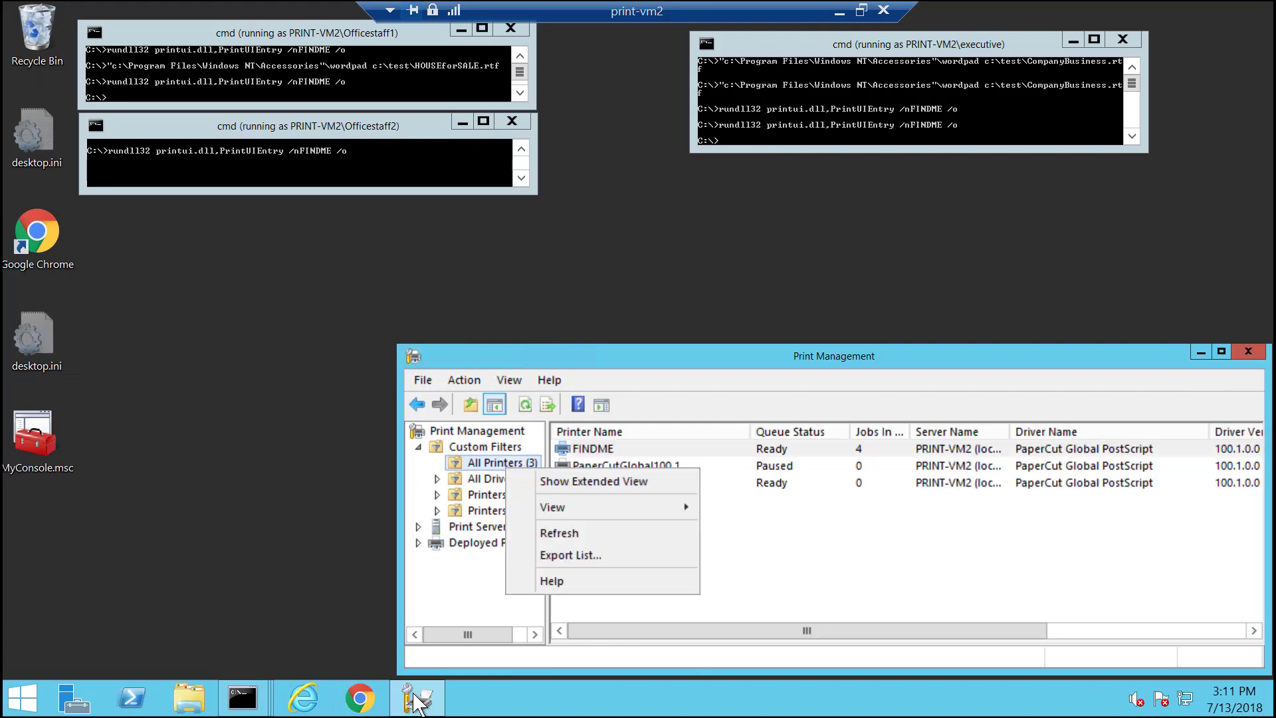
key("Down")
key("Return")
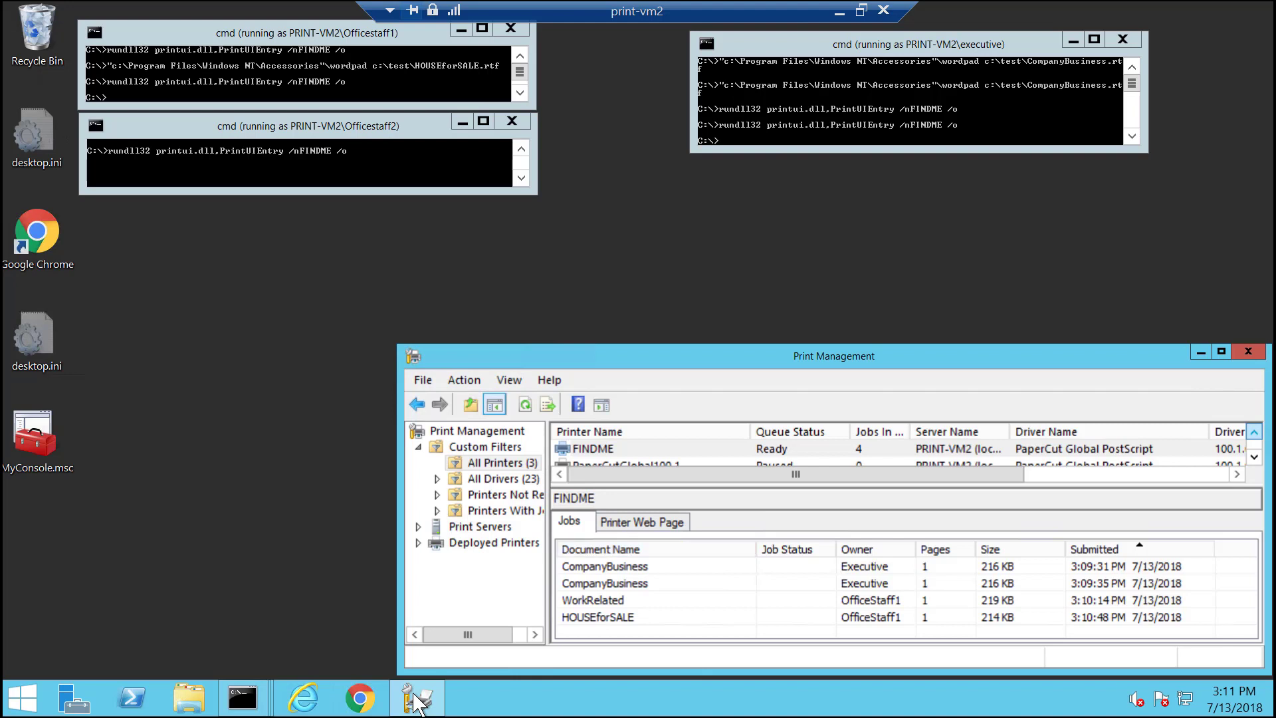
- Open the FINDME queue as Officestaff2, with all four jobs as Print Document, beside Print Management
left_click(415, 698)
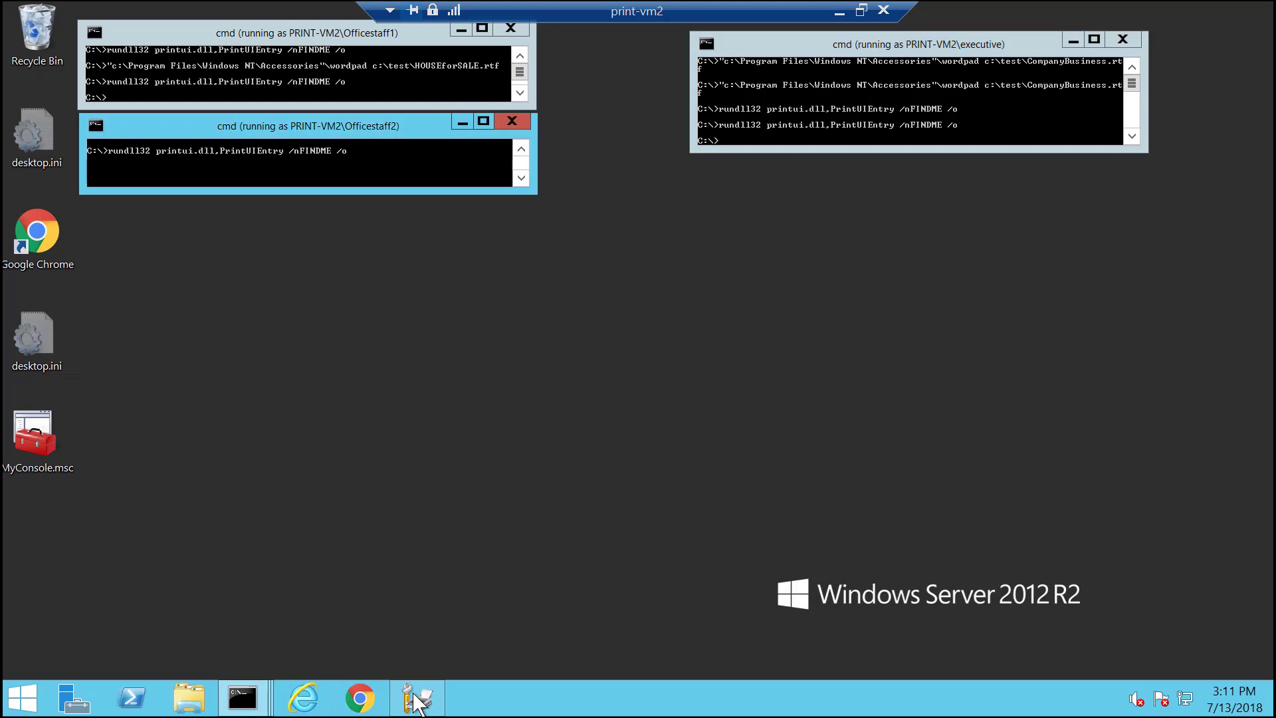
key("Return")
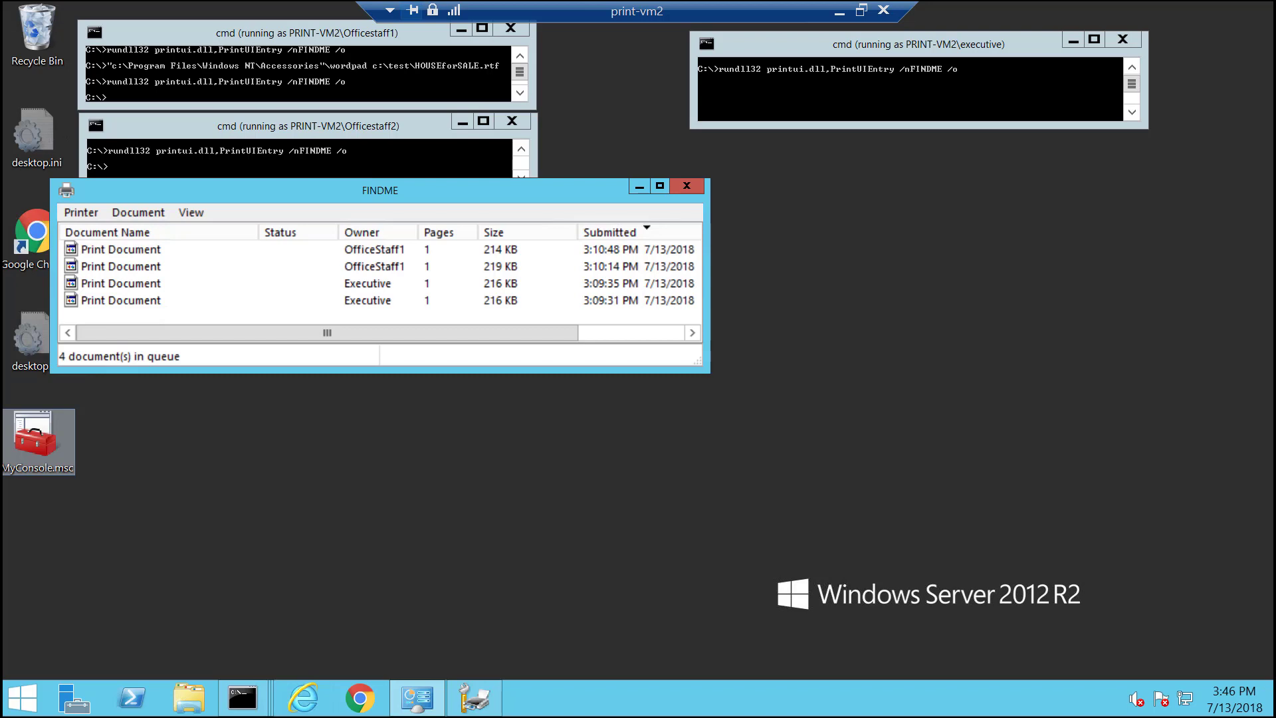
left_click(488, 710)
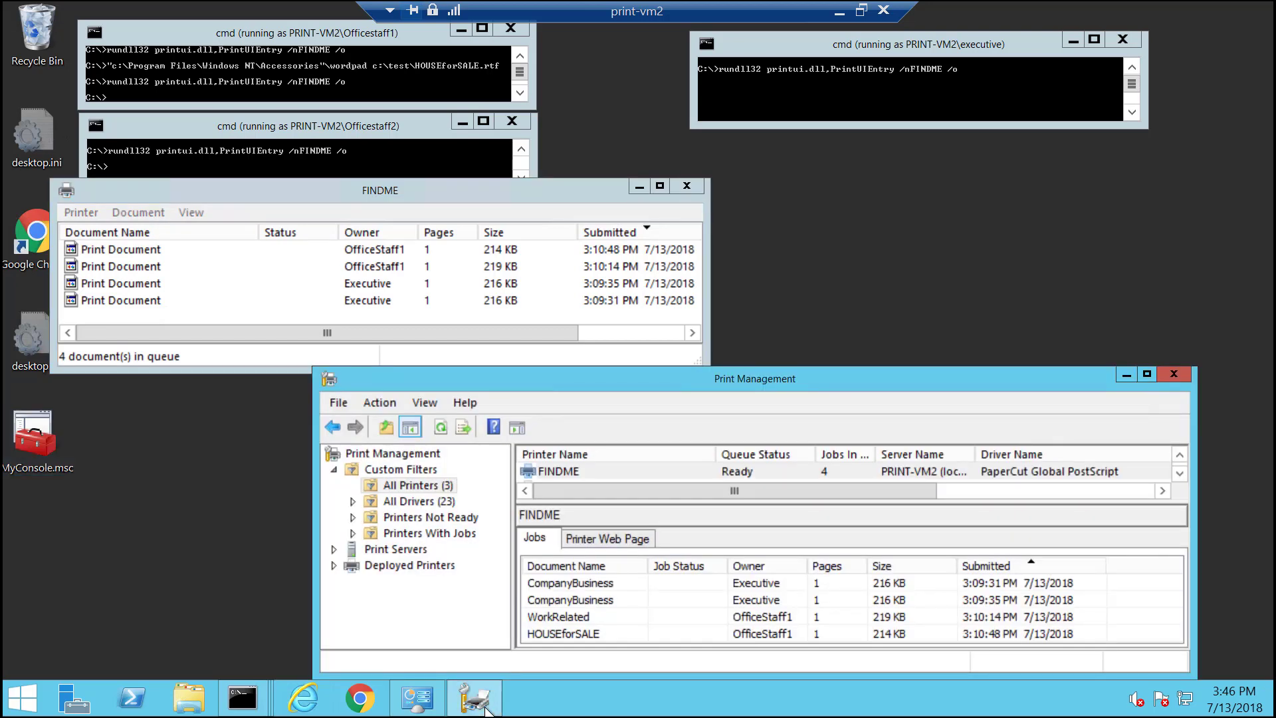